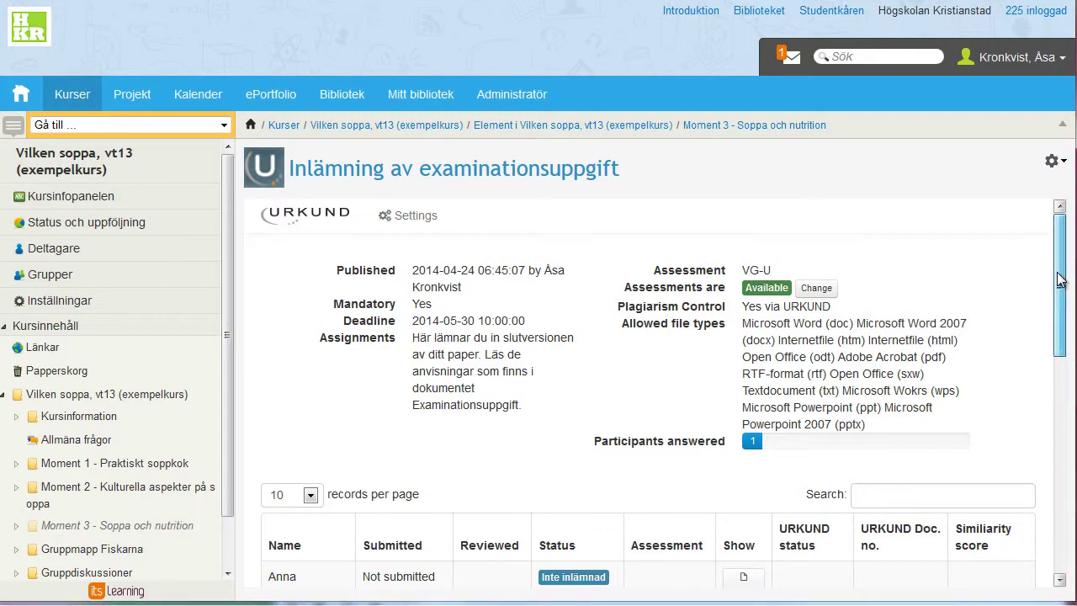
left_click_drag(1058, 280, 1052, 430)
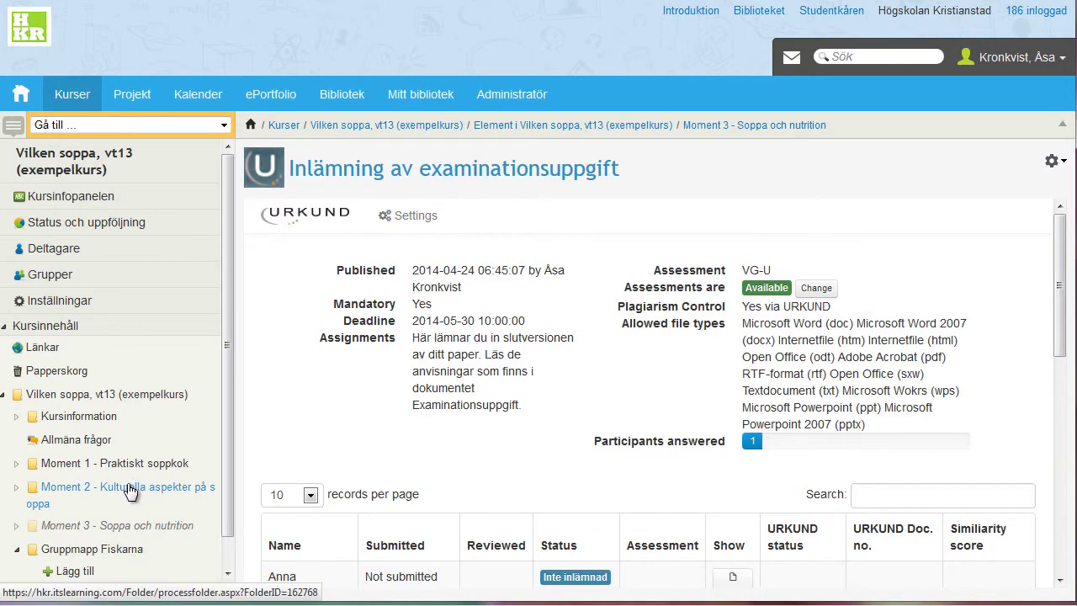
From the Moment 2 folder's element choices, include the Urkund Inlämningsuppgift add-on from the add-on library
left_click(104, 492)
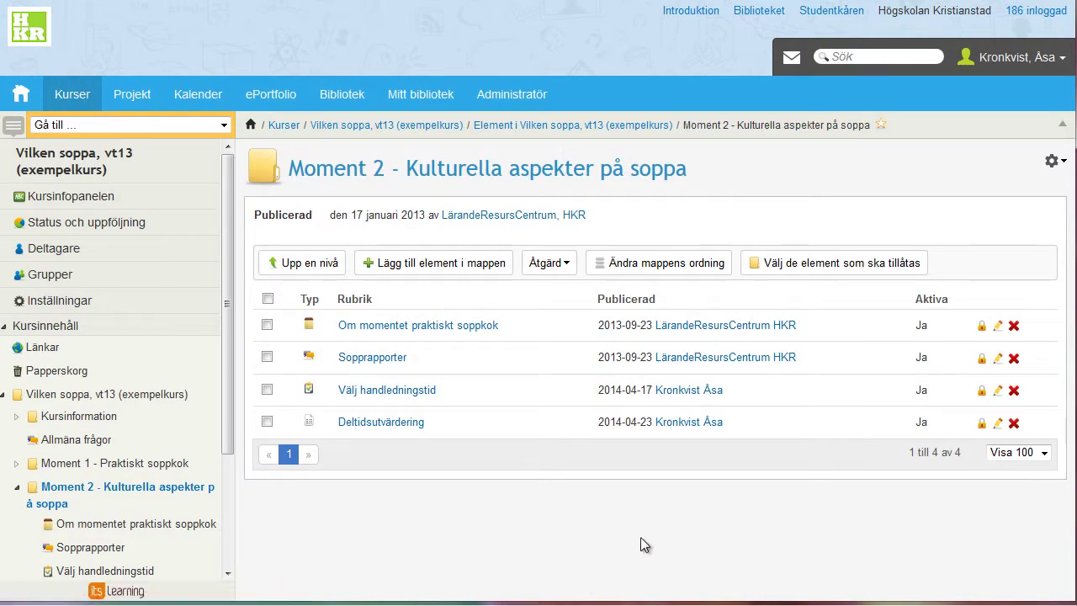
left_click(465, 267)
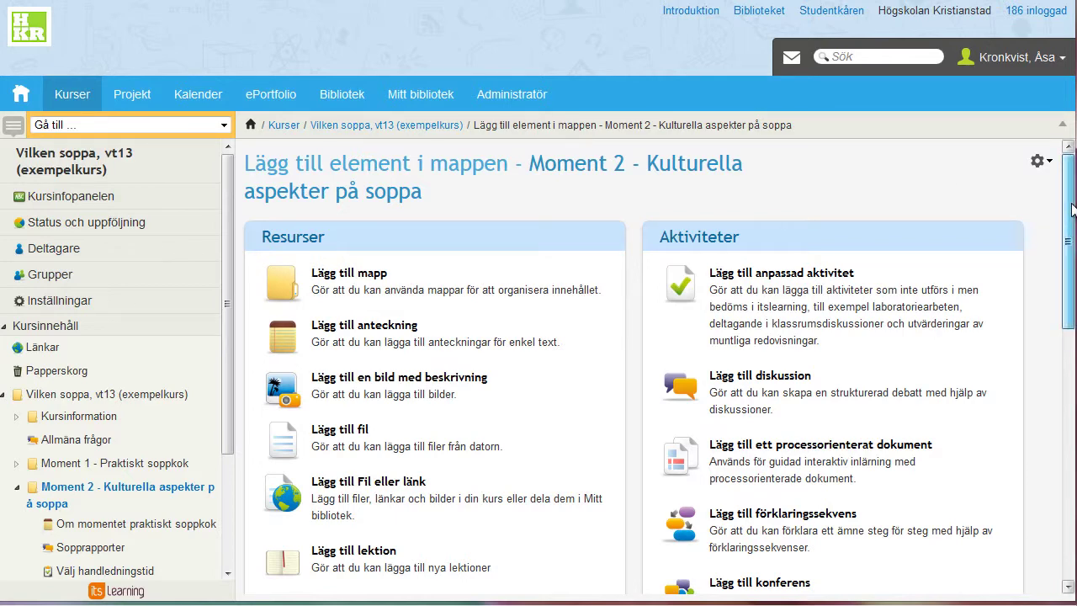
left_click_drag(1073, 208, 1063, 179)
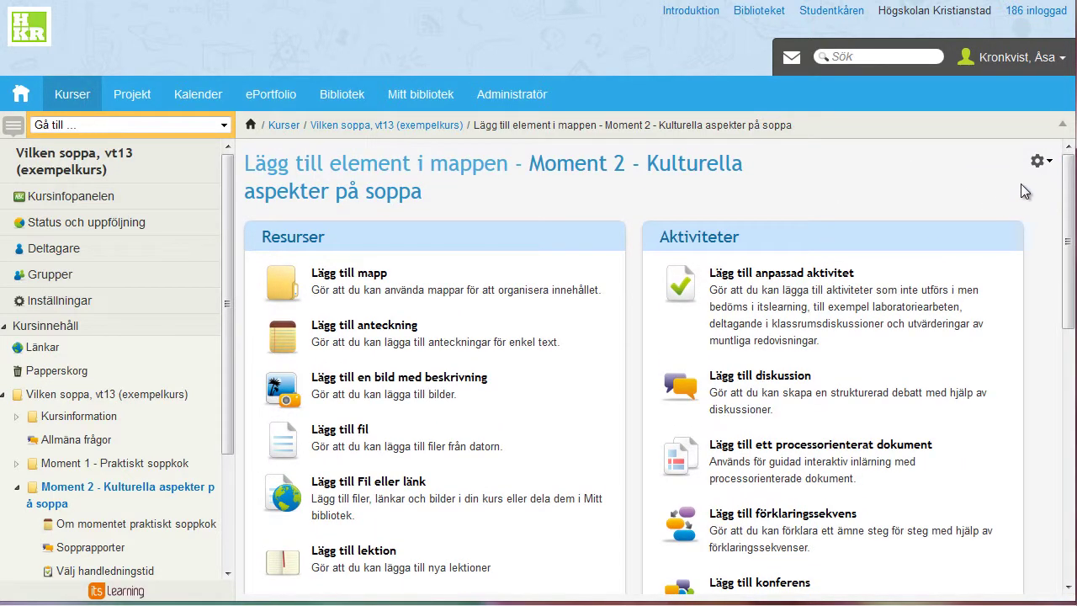
left_click(1039, 164)
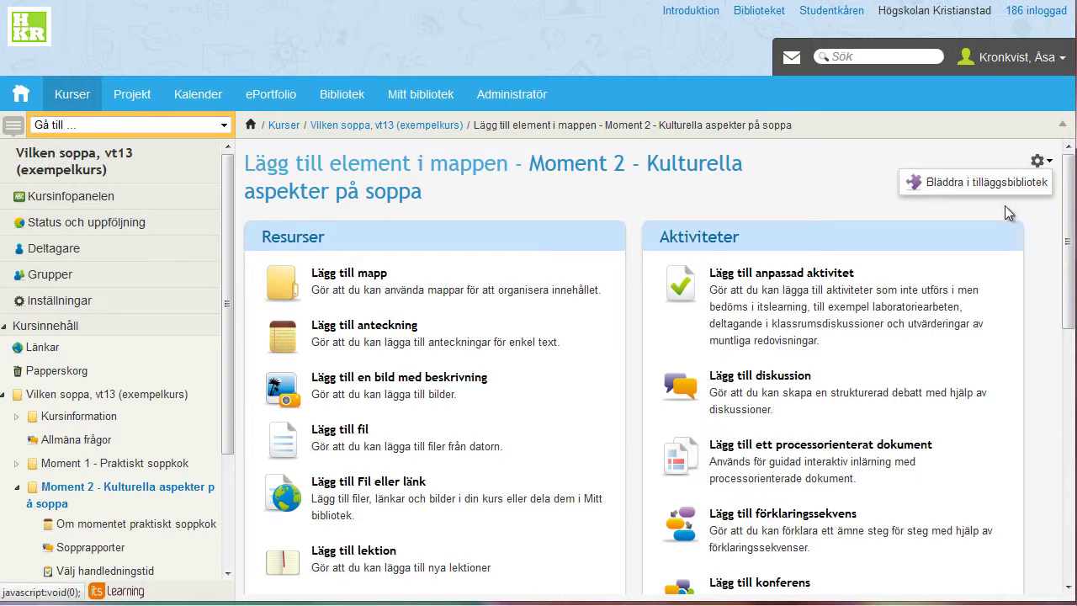
left_click(1038, 166)
left_click(970, 184)
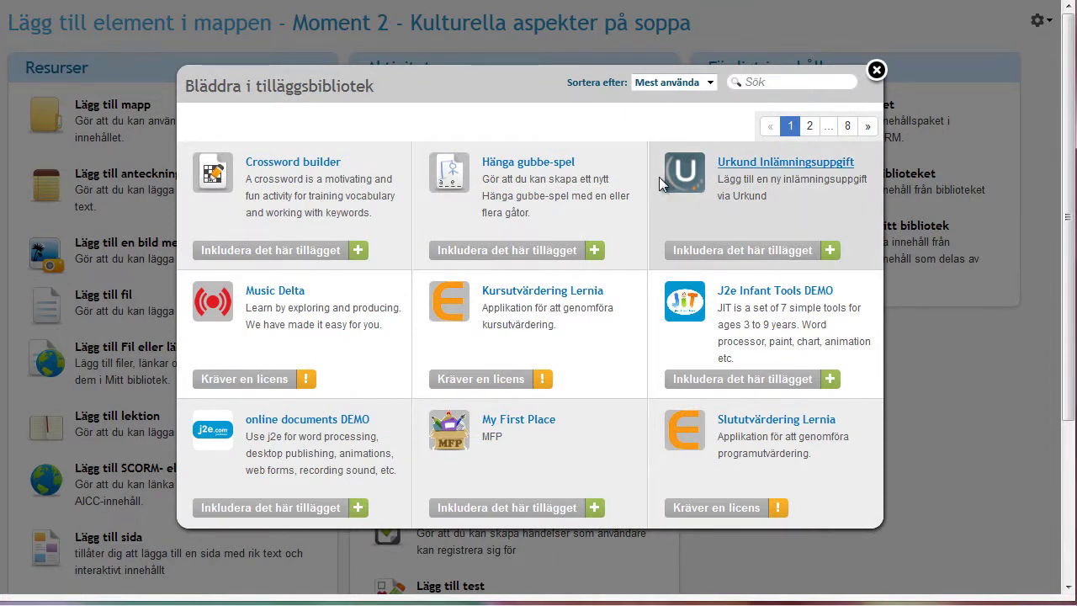
left_click(793, 251)
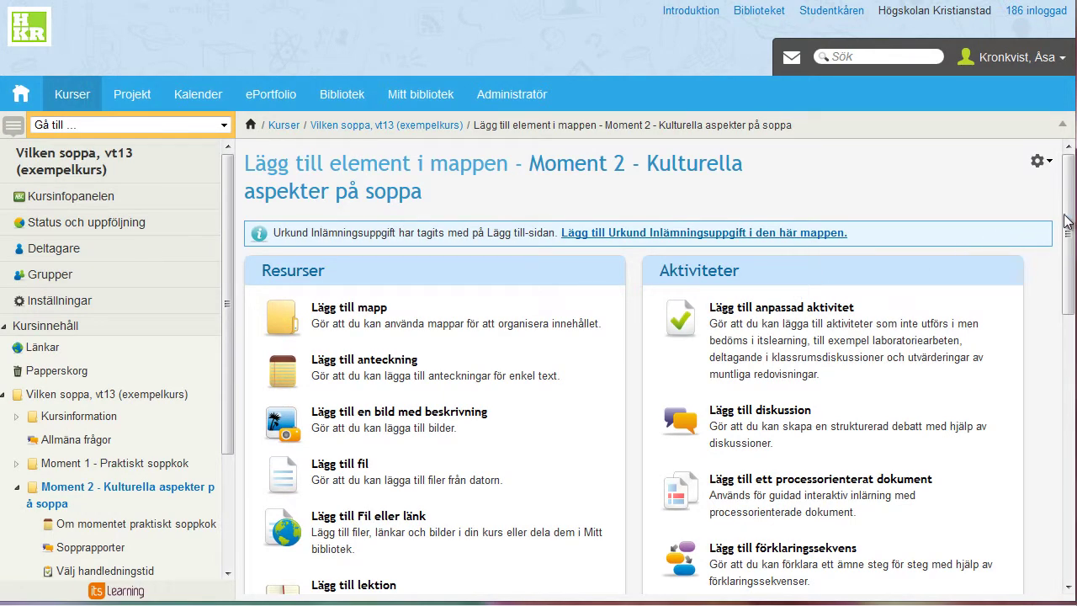
Add a new Urkund Inlämningsuppgift to the Moment 2 folder and rename its page heading "Inlämning examinationsuppgift"
left_click_drag(1067, 228, 1066, 432)
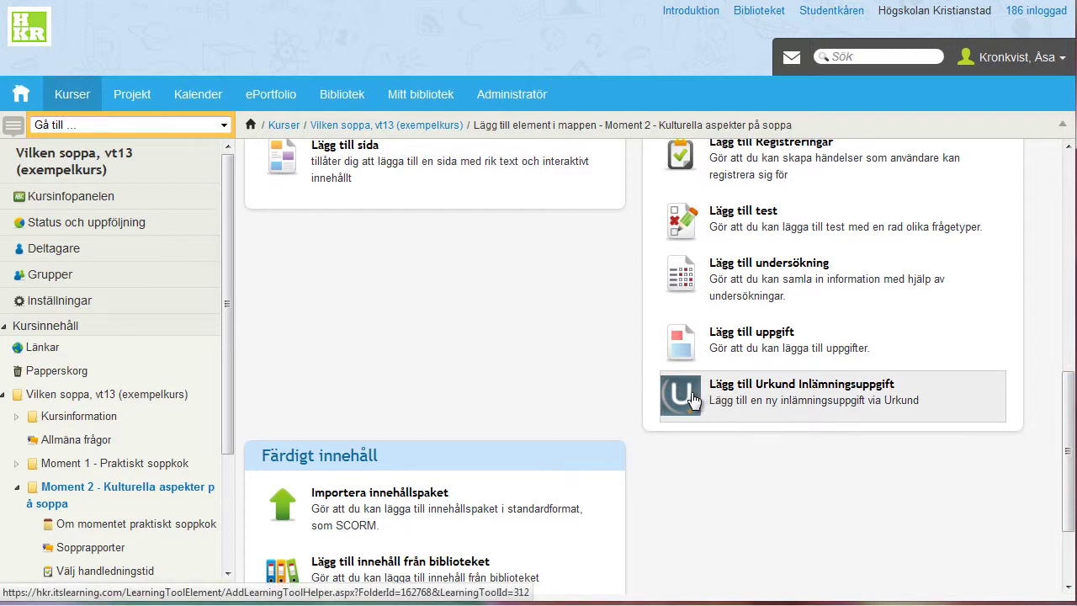
left_click(691, 398)
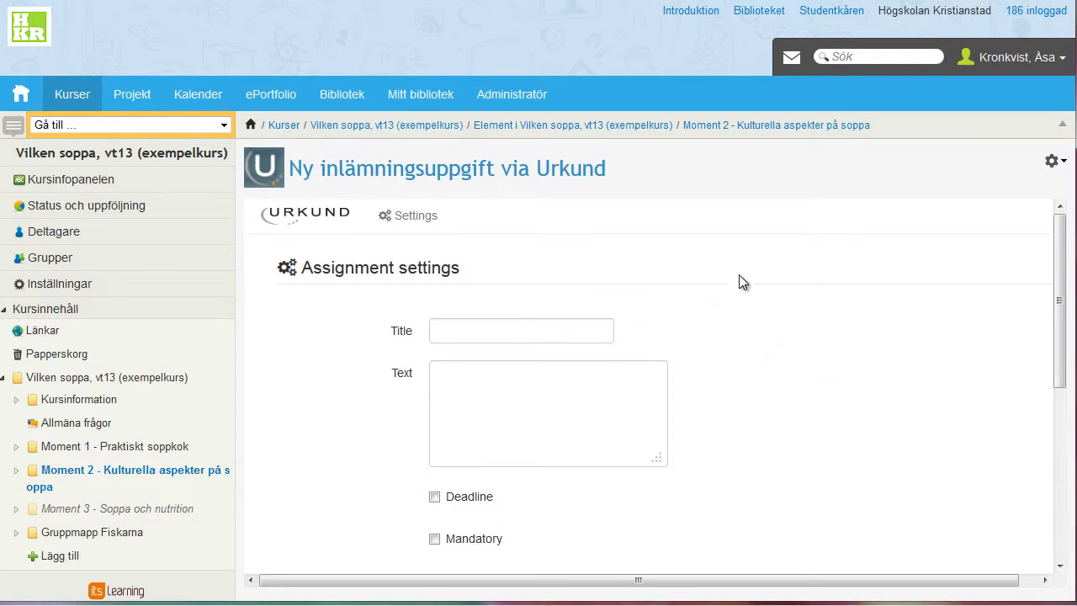
left_click(461, 172)
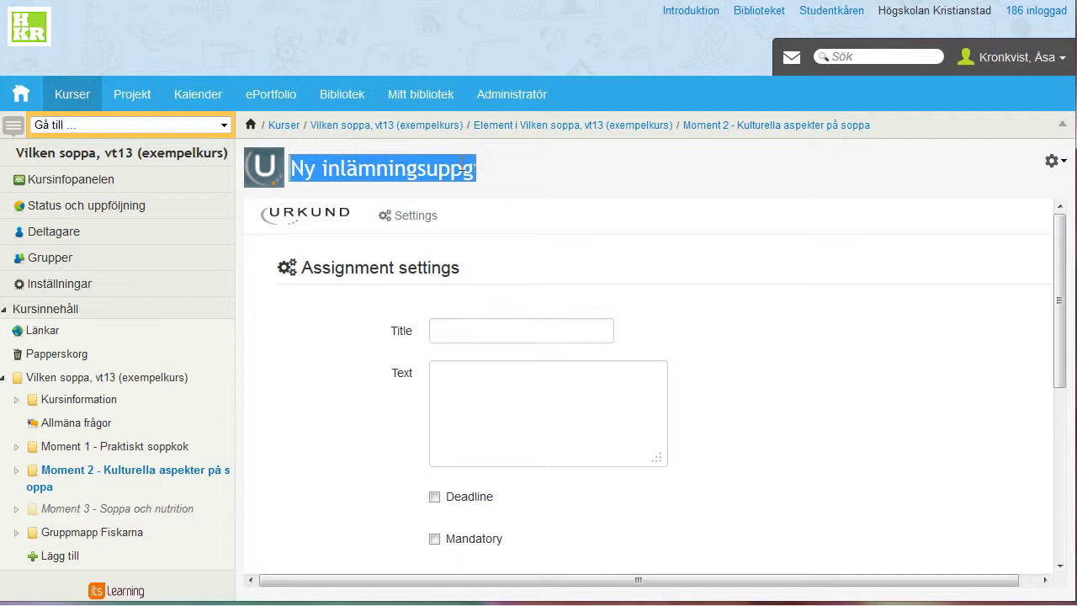
key("BackSpace")
type("Examinationsuppgift")
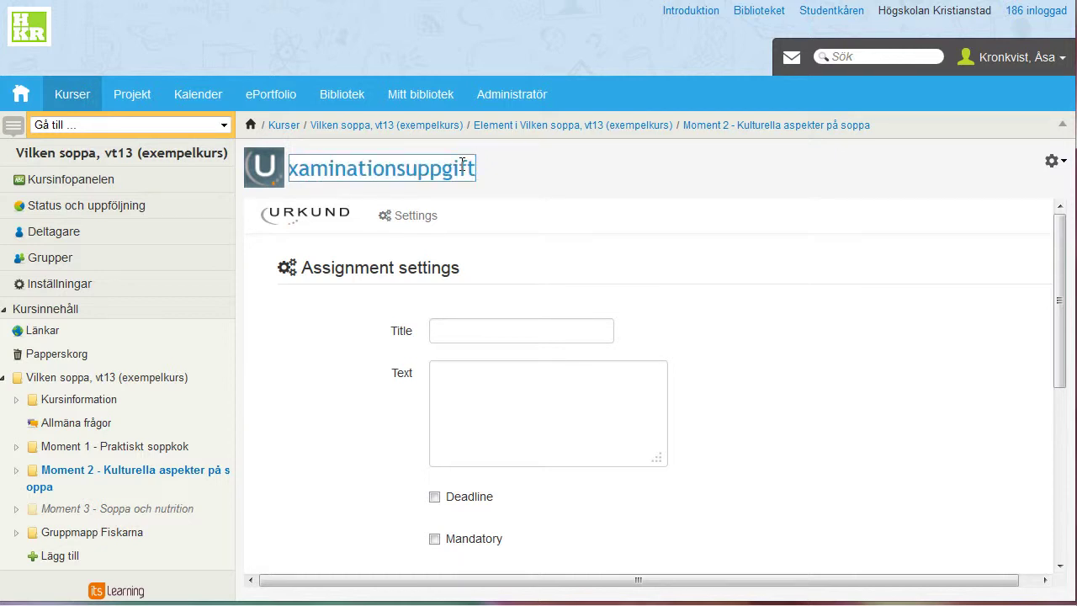
key("Return")
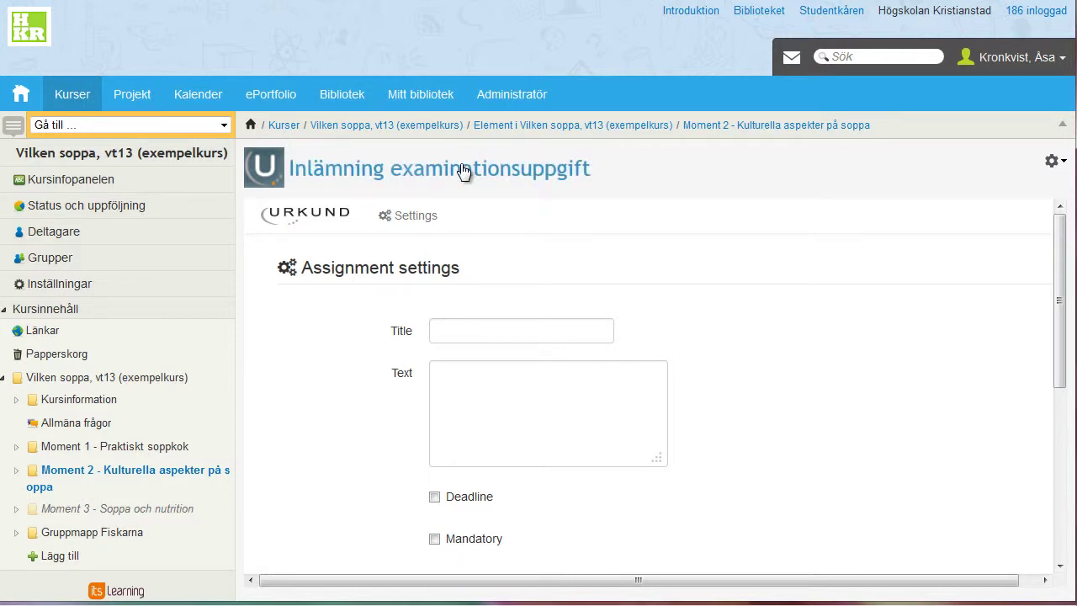
Title the assignment "Inlämning av examinationsuppgift" and write instructions for handing in the final paper, stating that registering with Urkund is not necessary
left_click(514, 329)
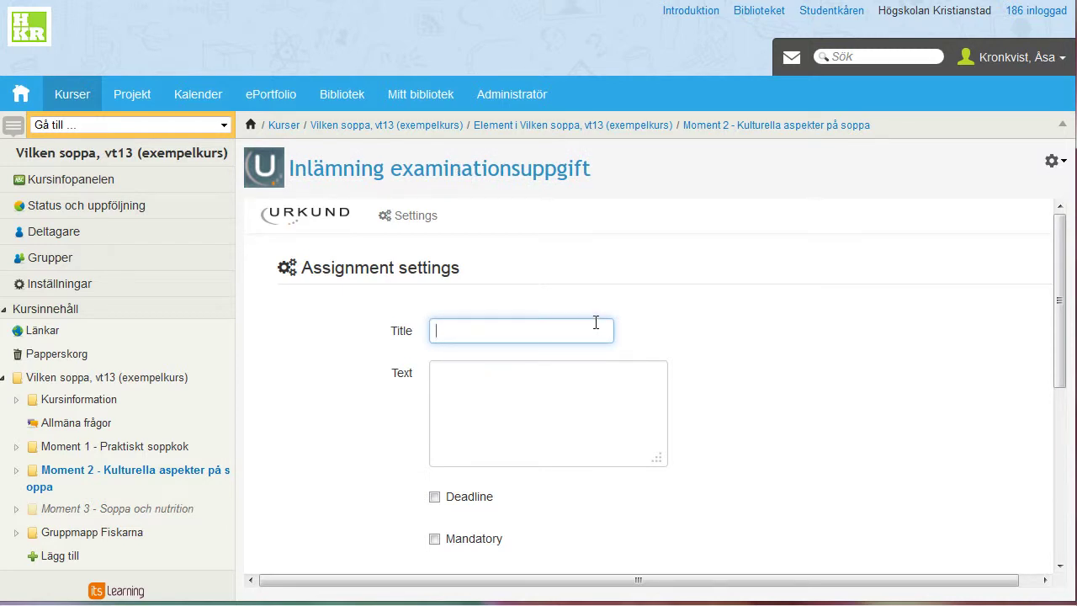
type("Inlämning")
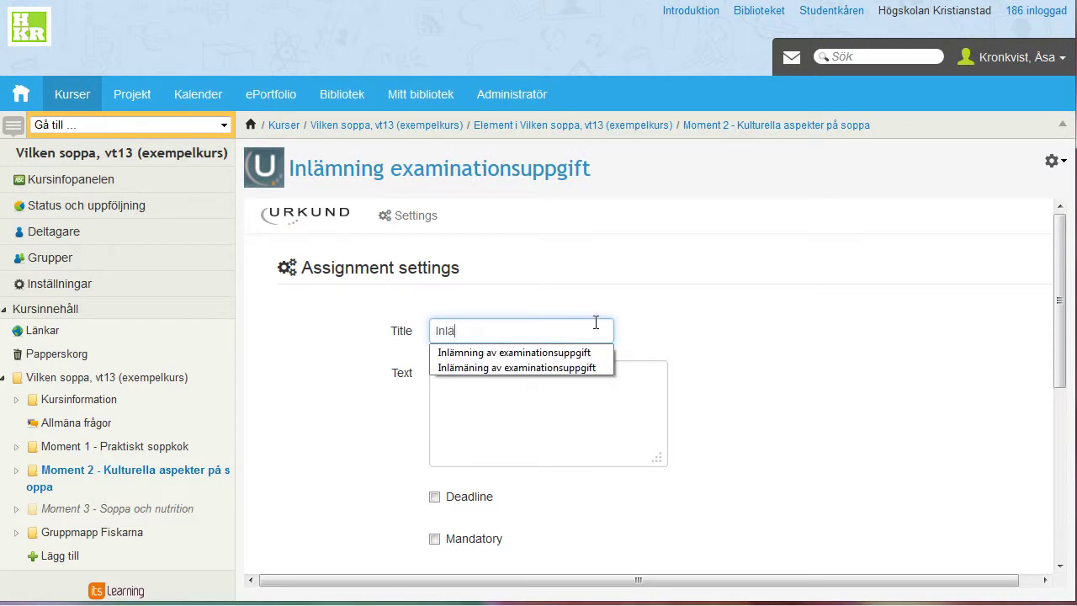
left_click(581, 353)
left_click(541, 402)
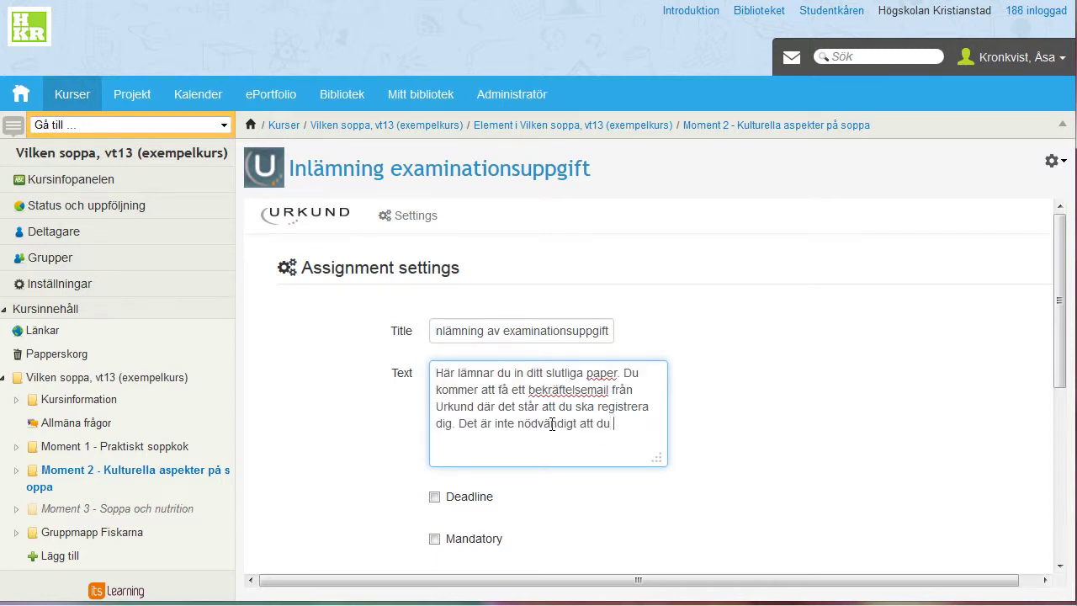
type("gör detta.")
left_click(435, 497)
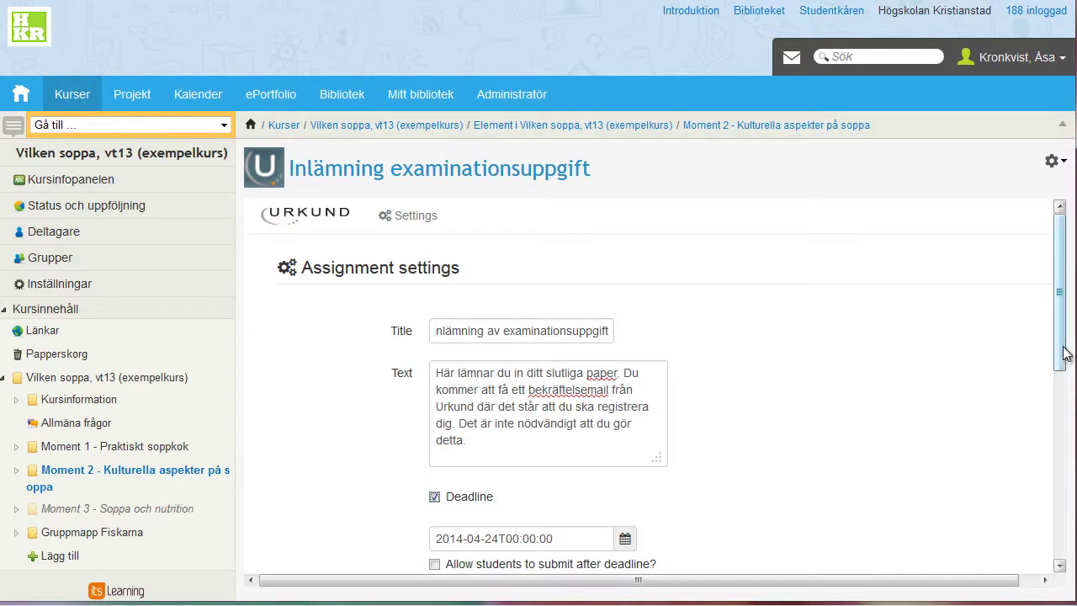
left_click_drag(1064, 353, 1043, 454)
left_click(574, 347)
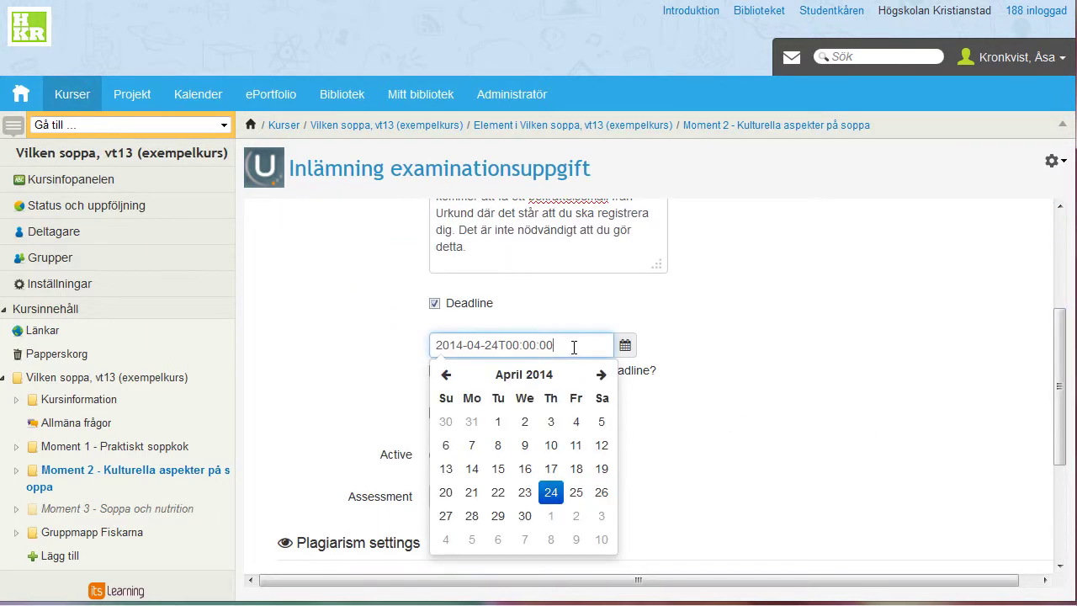
left_click(601, 374)
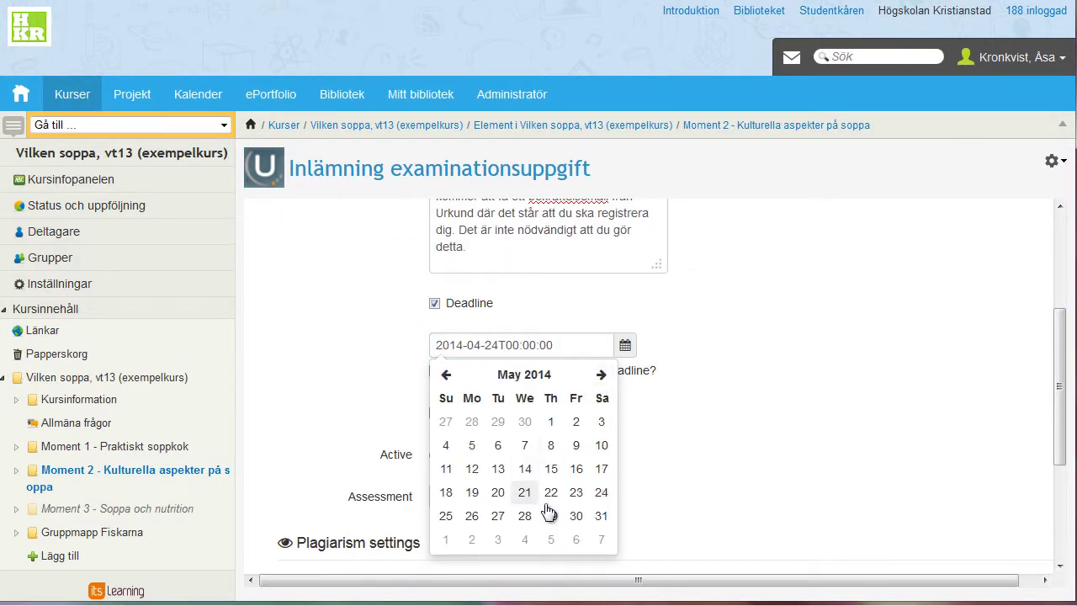
left_click(576, 517)
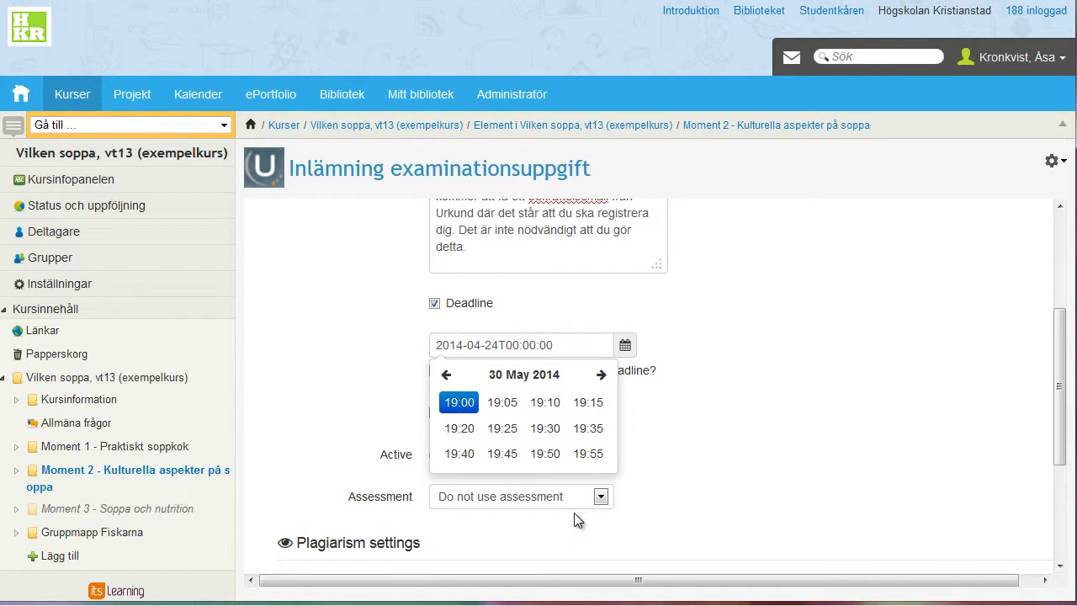
left_click(546, 430)
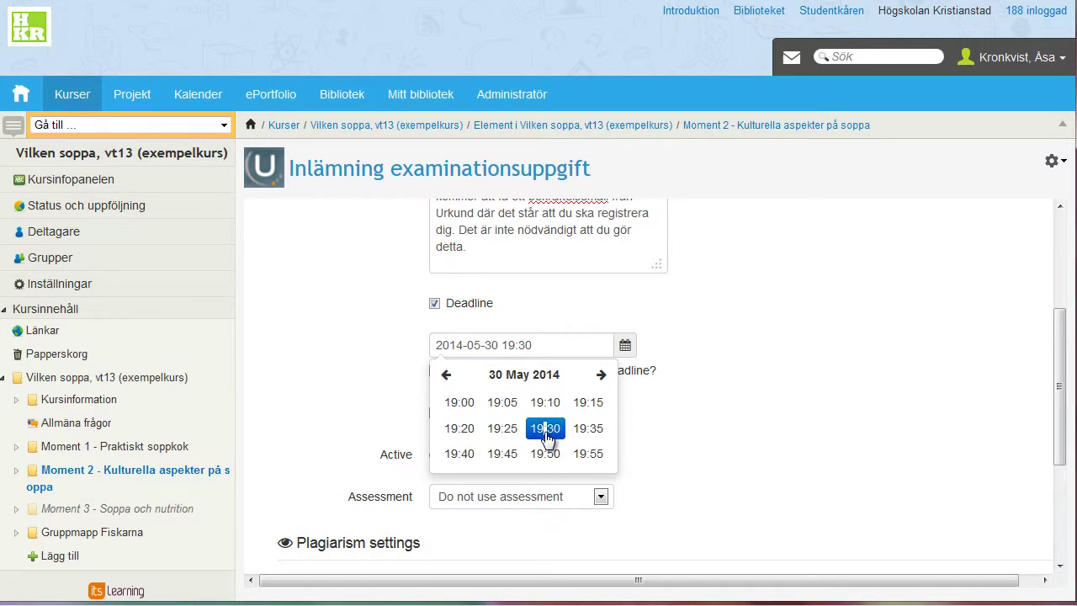
Make the assignment mandatory and set its assessment scale to VG-U
left_click(727, 410)
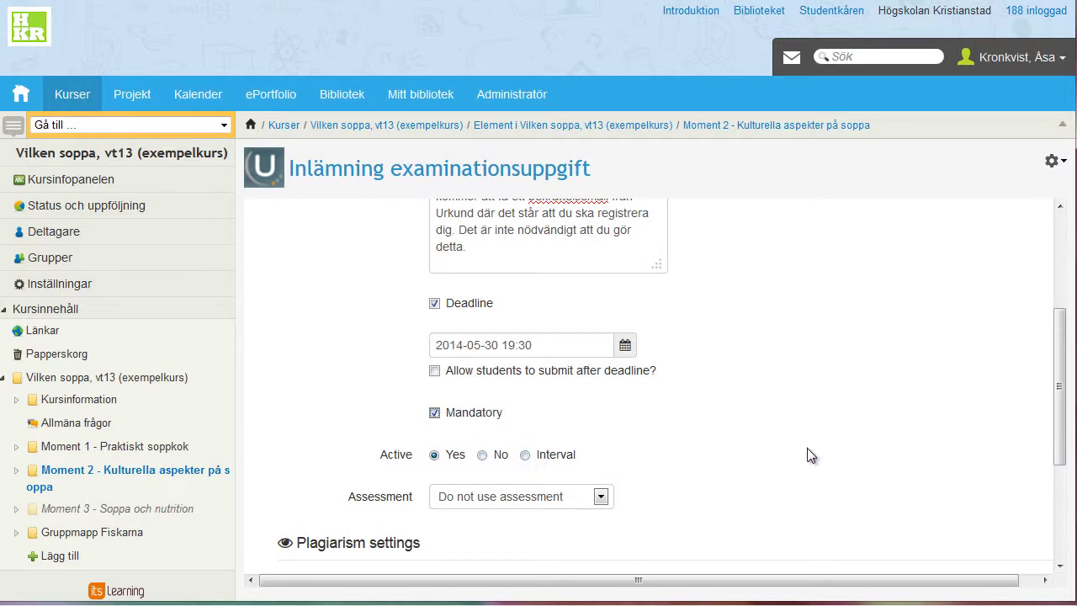
left_click(601, 497)
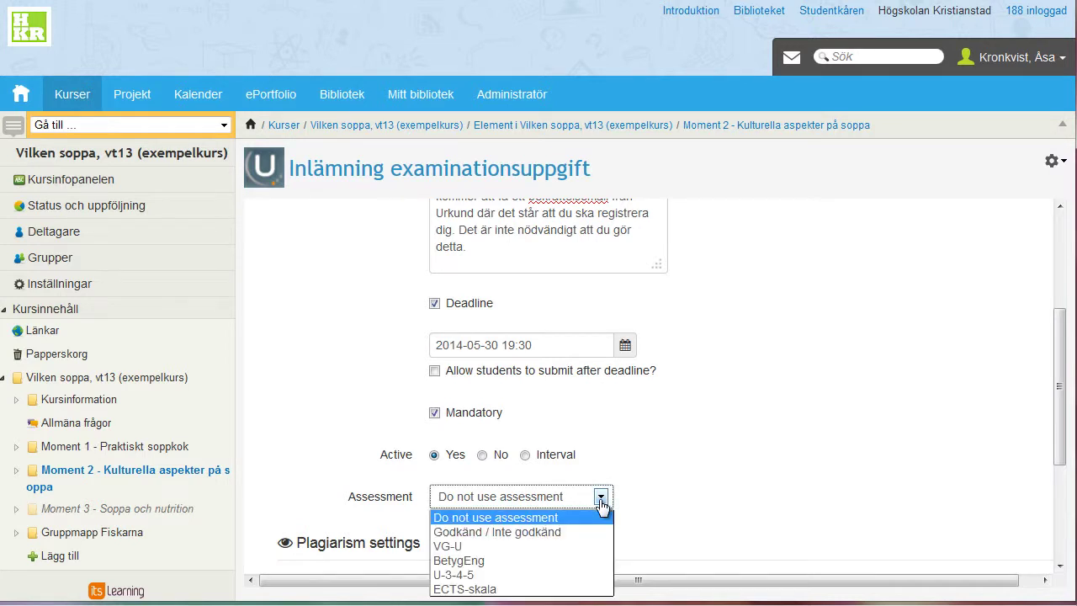
left_click(467, 547)
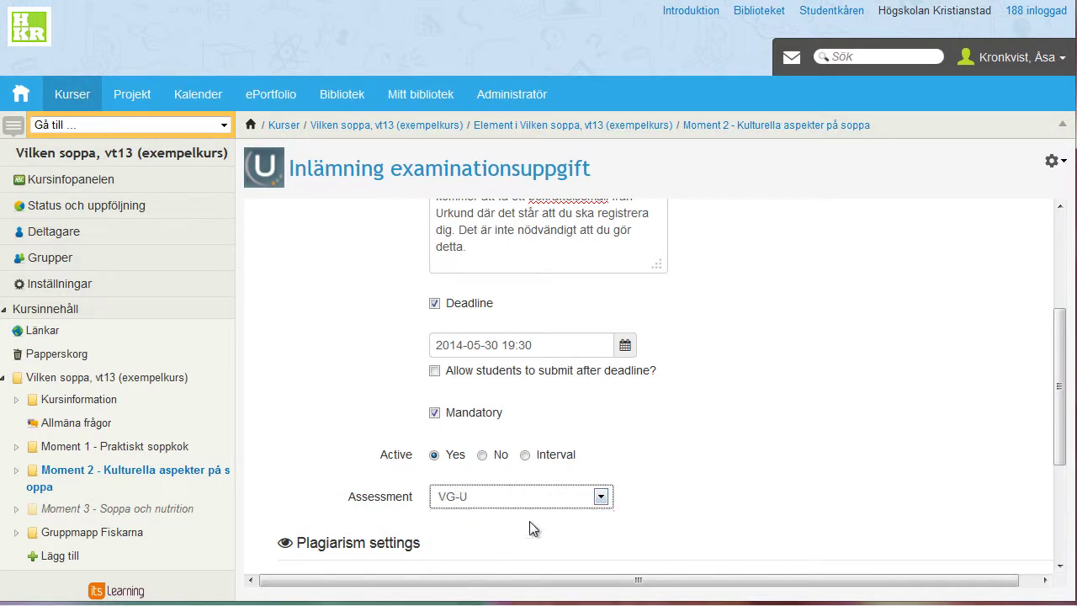
Enter the teacher's Urkund analysis email in the plagiarism settings and save the assignment
left_click_drag(1057, 368, 1050, 461)
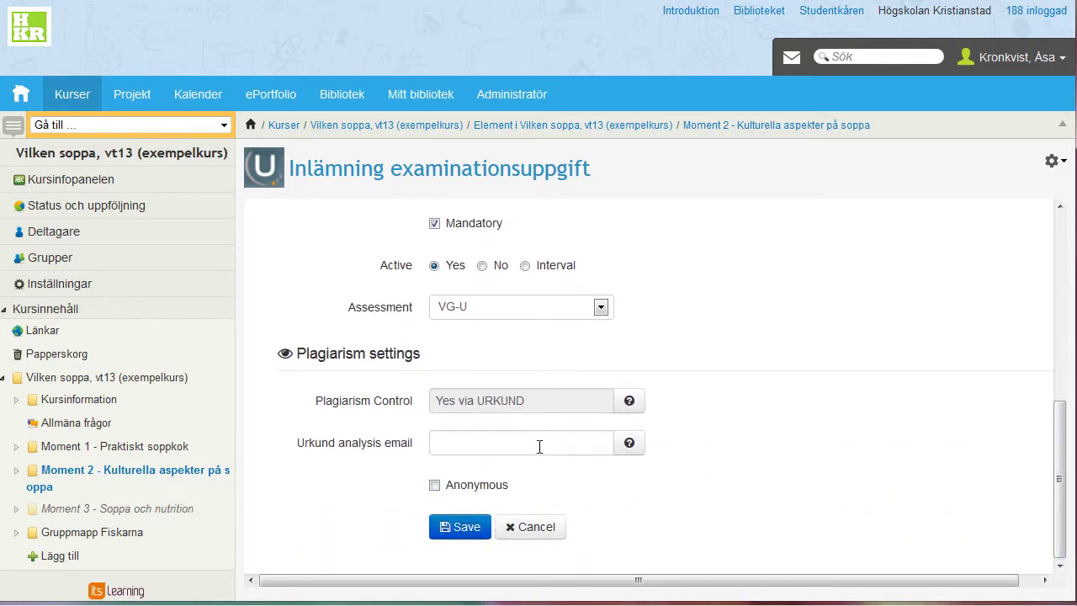
left_click(490, 443)
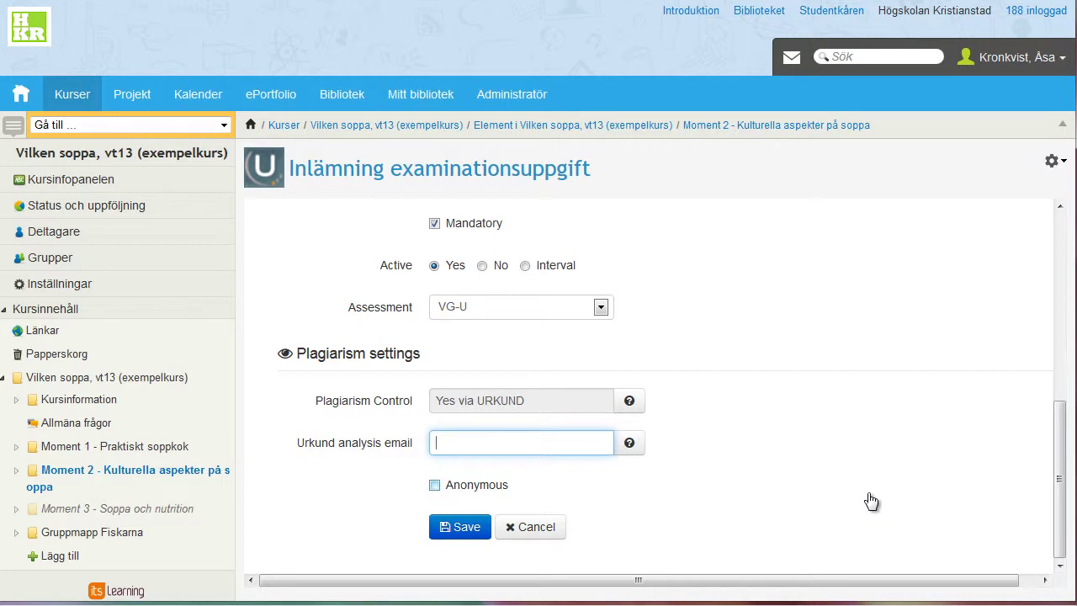
key("ctrl+v")
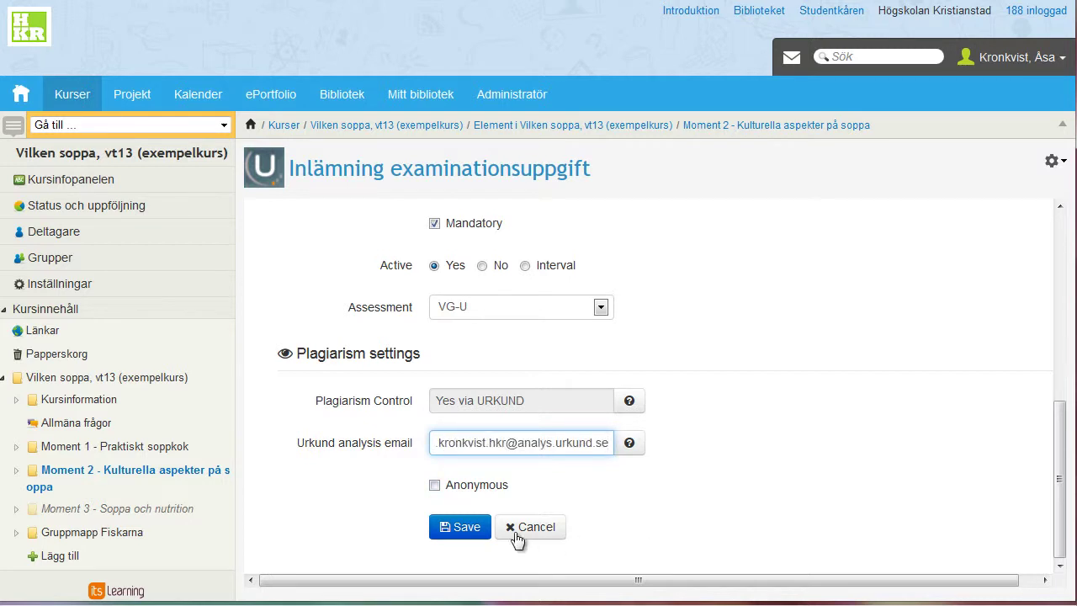
left_click(461, 530)
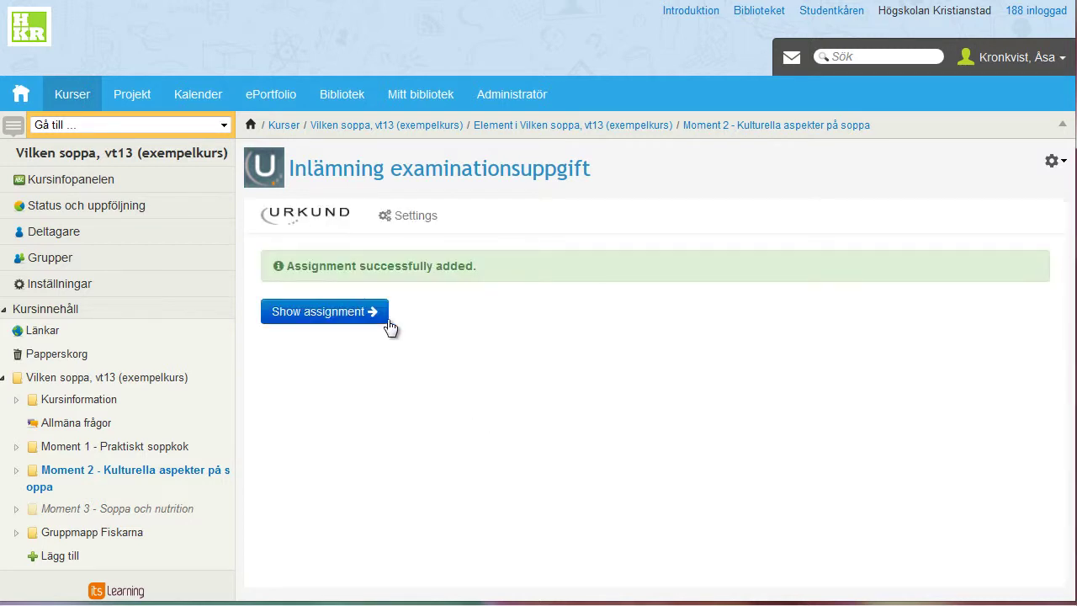
Show the newly saved assignment and review its details and participant list
left_click(359, 318)
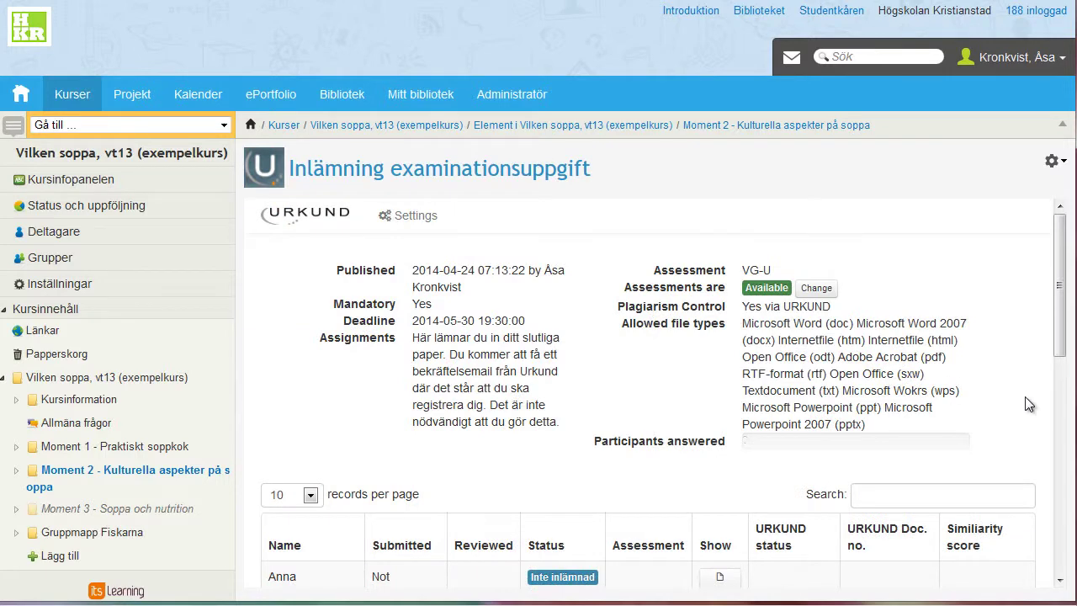
mouse_move(1057, 329)
left_mouse_down()
mouse_move(1040, 497)
mouse_move(1051, 579)
mouse_move(1069, 313)
left_mouse_up()
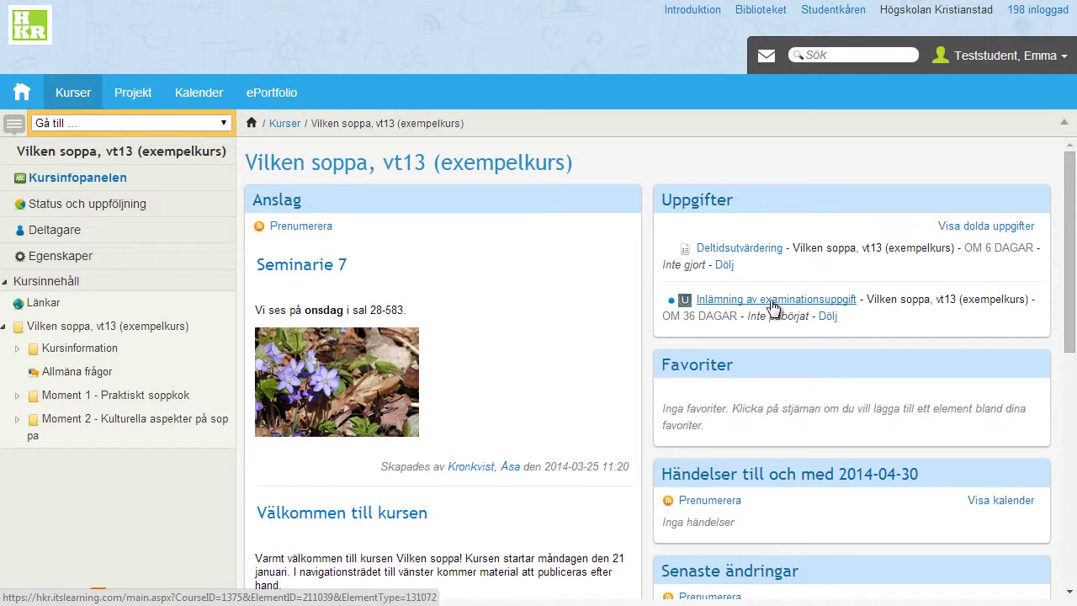
From the student account, open Inlämning av examinationsuppgift in the Moment 2 folder and examine its answer submission form
left_click(212, 421)
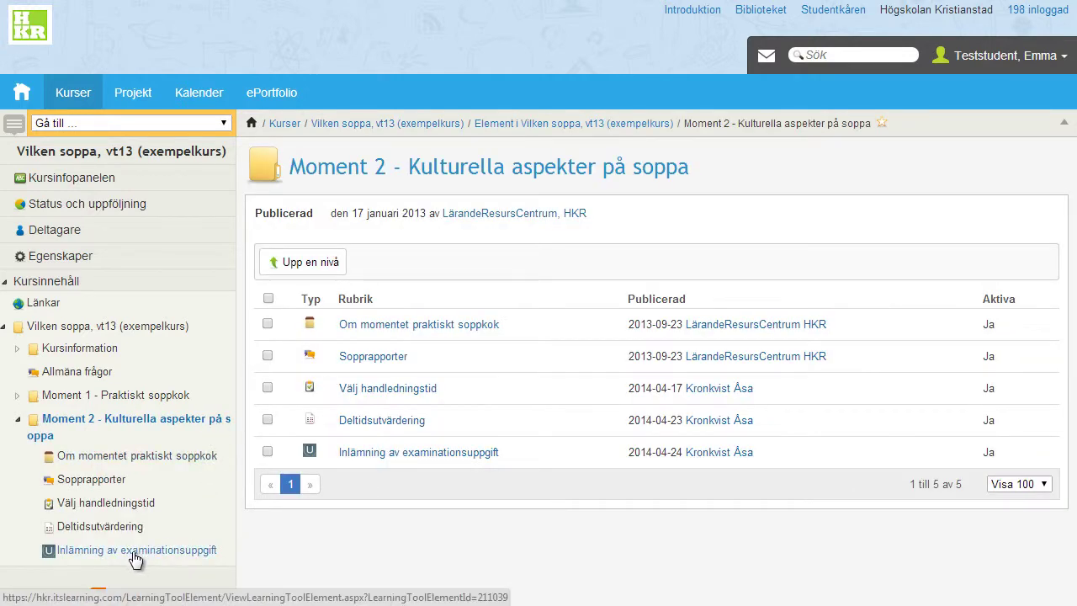
left_click(135, 553)
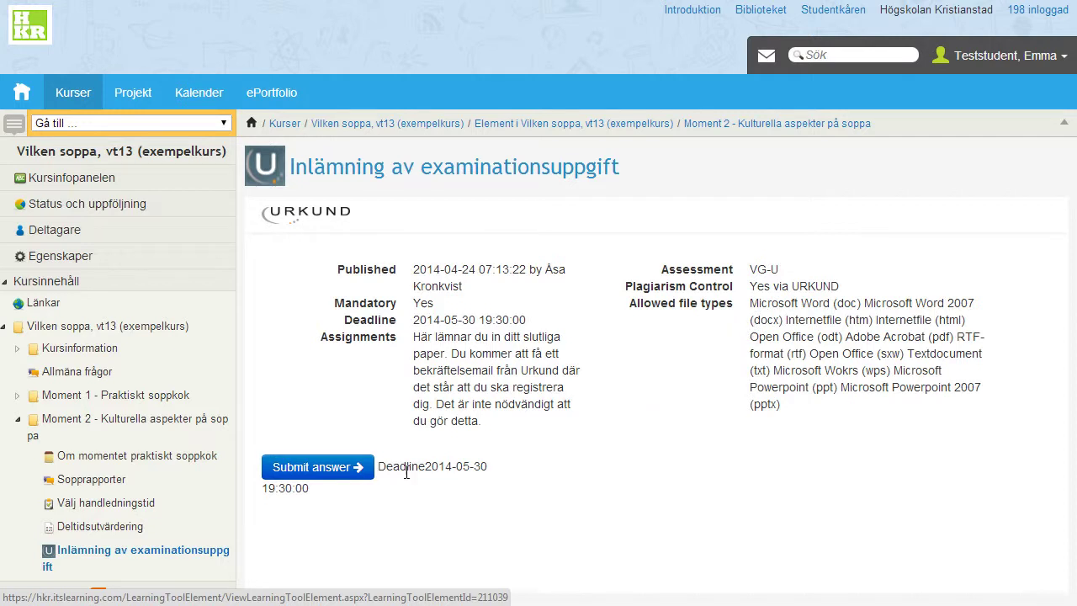
left_click(328, 470)
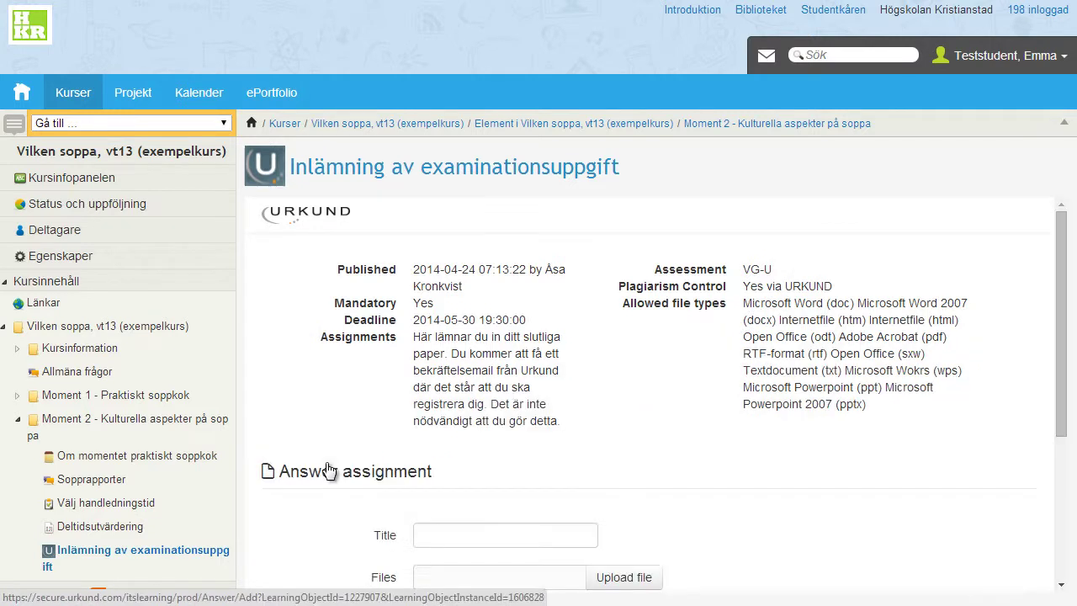
left_click_drag(1062, 374, 1068, 489)
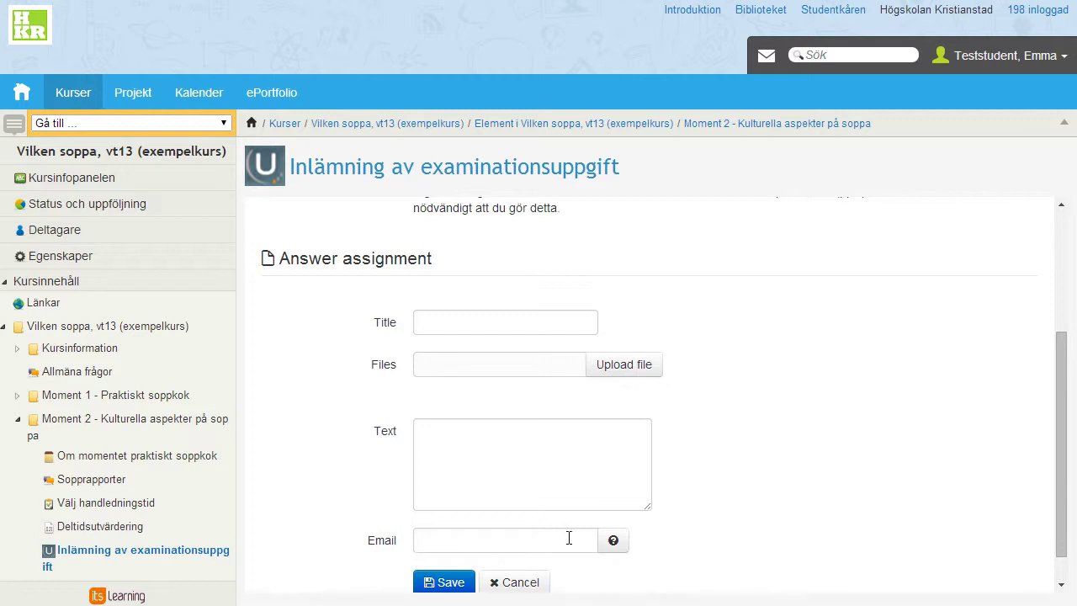
scroll(989, 575, "down", 1)
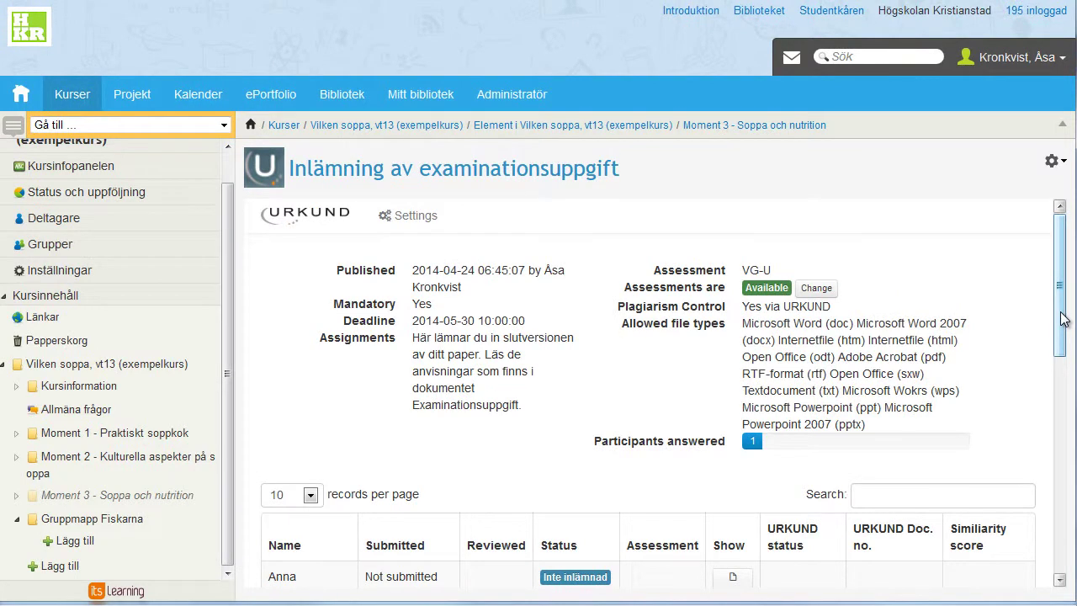
From the teacher account, examine the students' submission and Urkund statuses in the Moment 3 assignment
left_click_drag(1062, 318, 1062, 481)
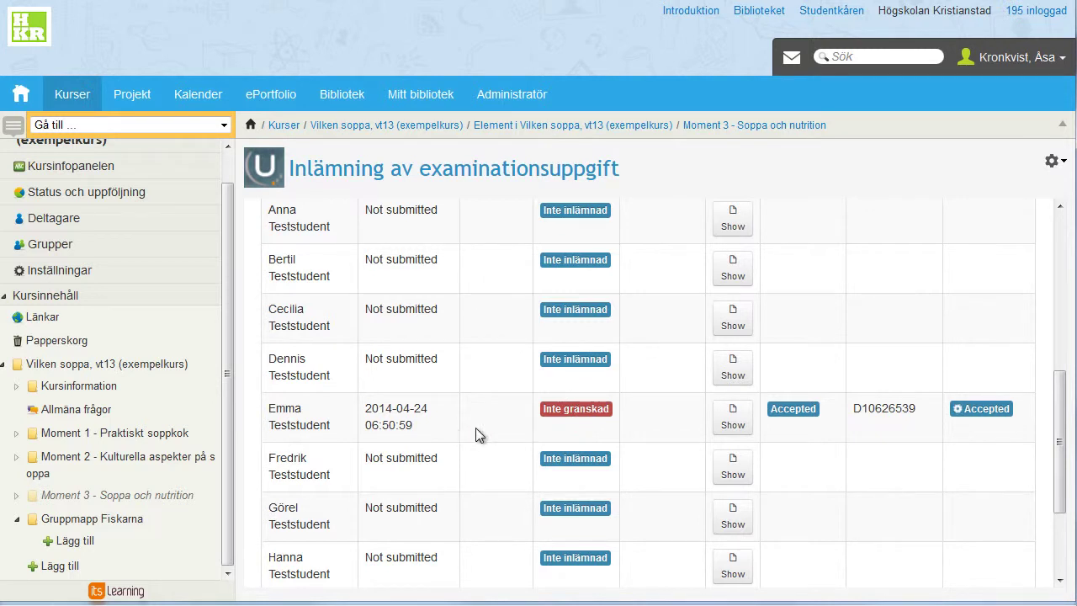
Open the student answer submitted on 2014-04-24 and go through its submission and file details to the assessment section
left_click(730, 421)
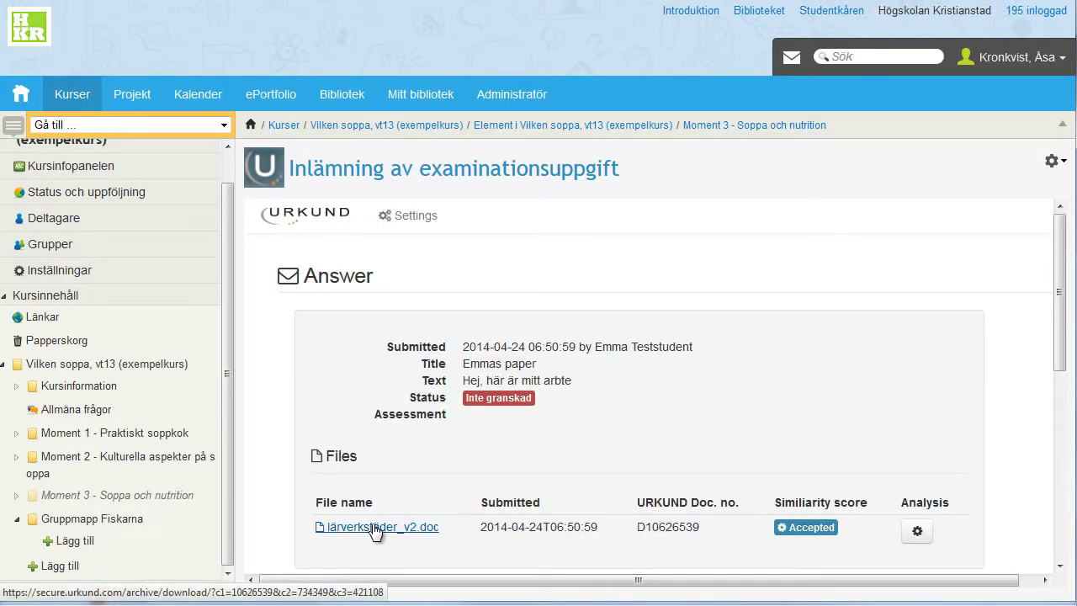
scroll(1057, 404, "down", 1)
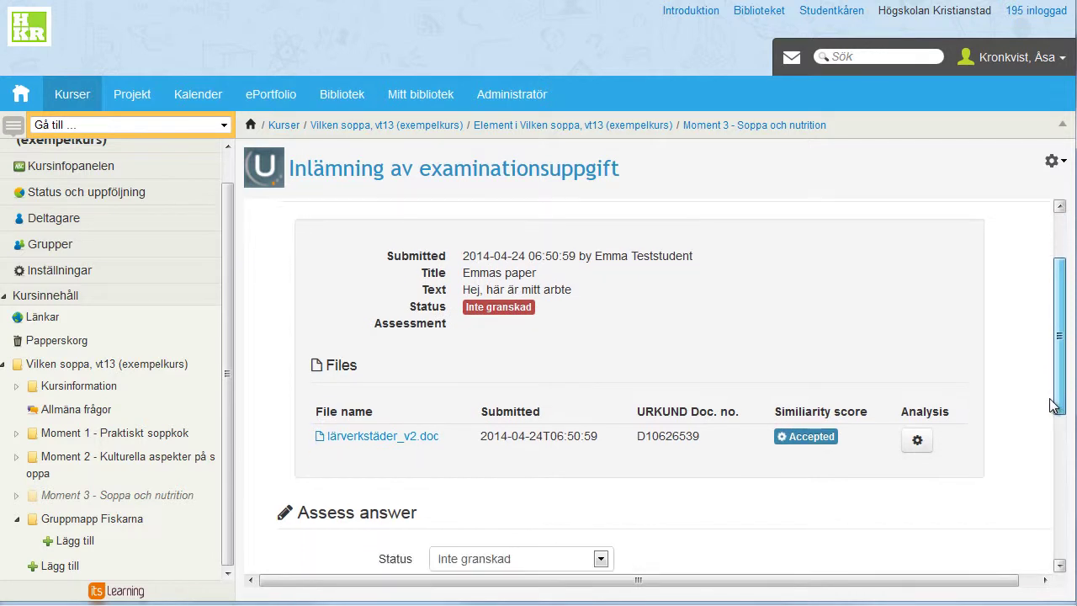
left_click_drag(1055, 380, 1051, 474)
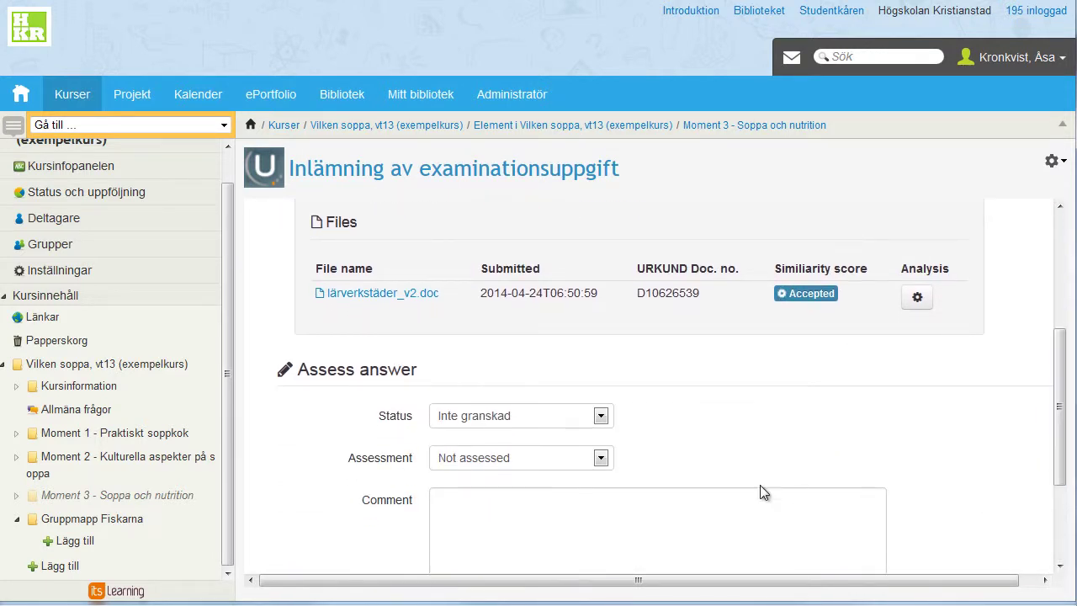
Set the answer's status to Granskad and its assessment to VG, and place the cursor in the comment field
left_click(600, 416)
left_click(553, 449)
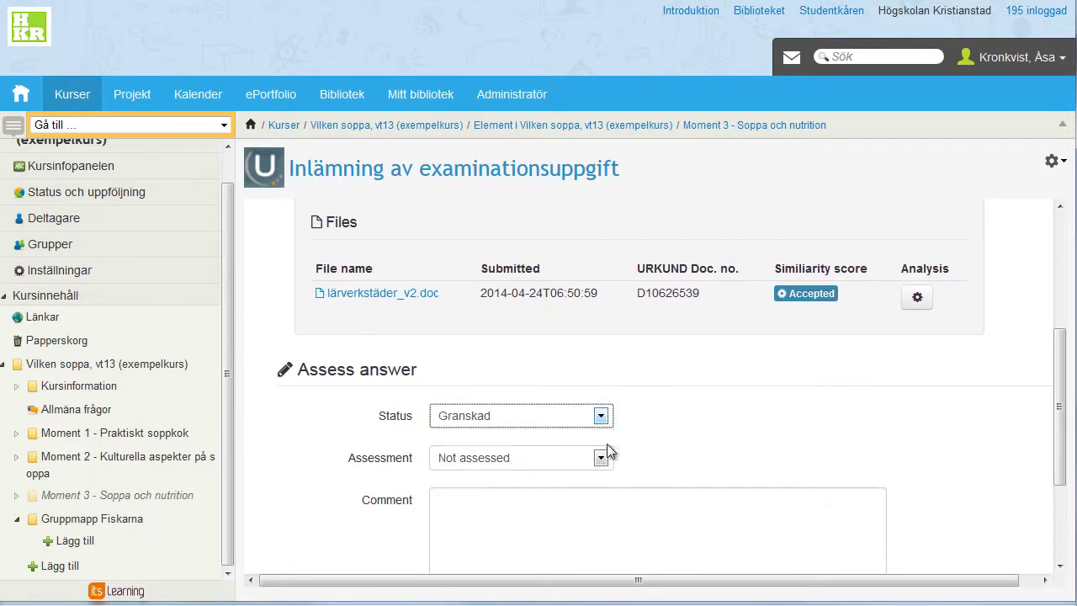
left_click(601, 458)
left_click(557, 495)
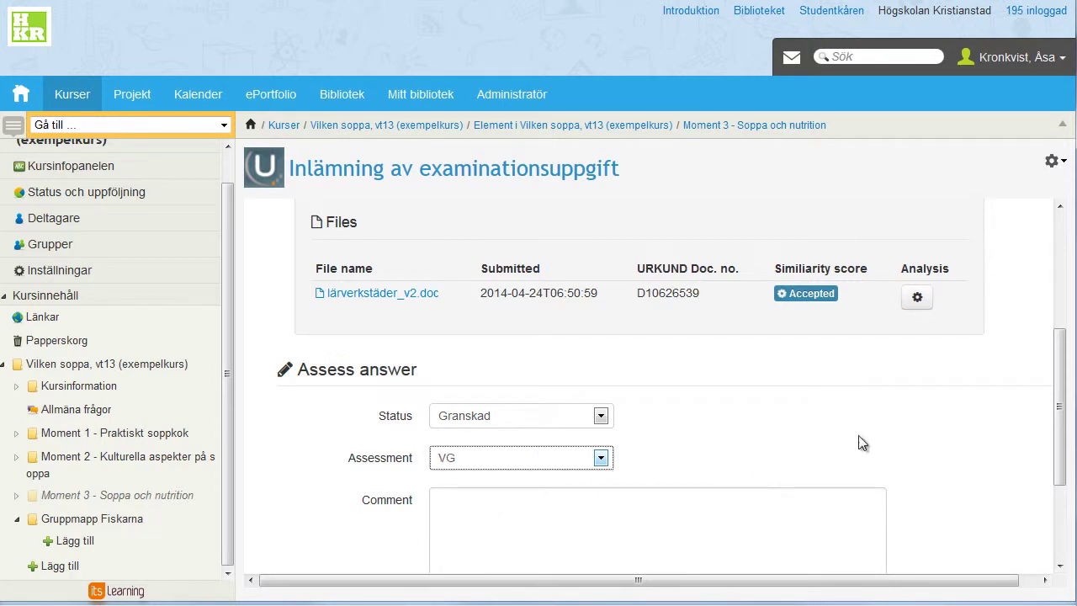
scroll(1064, 435, "down", 1)
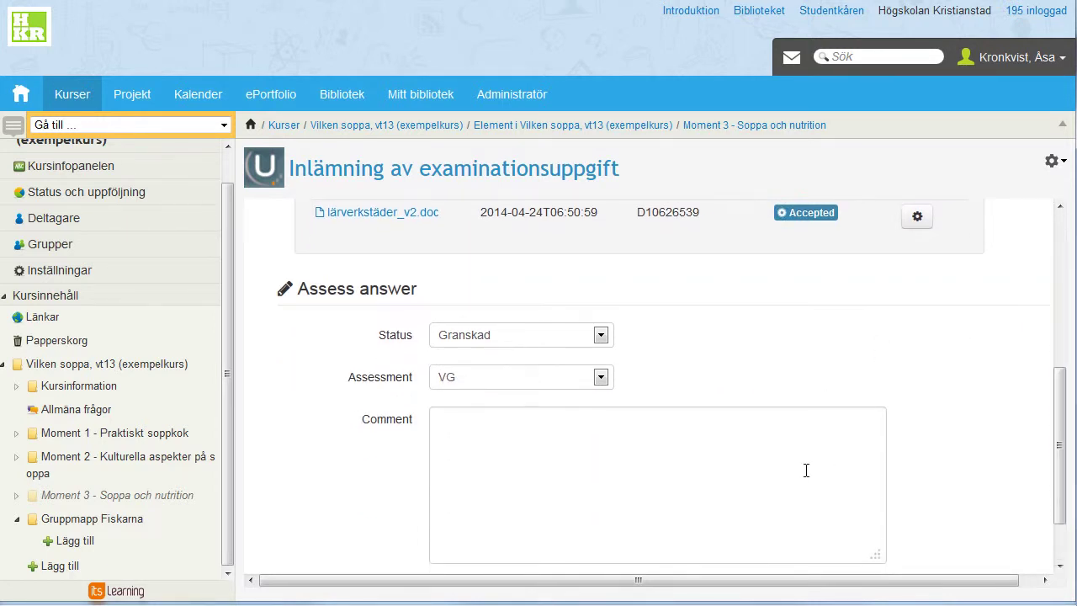
left_click(881, 447)
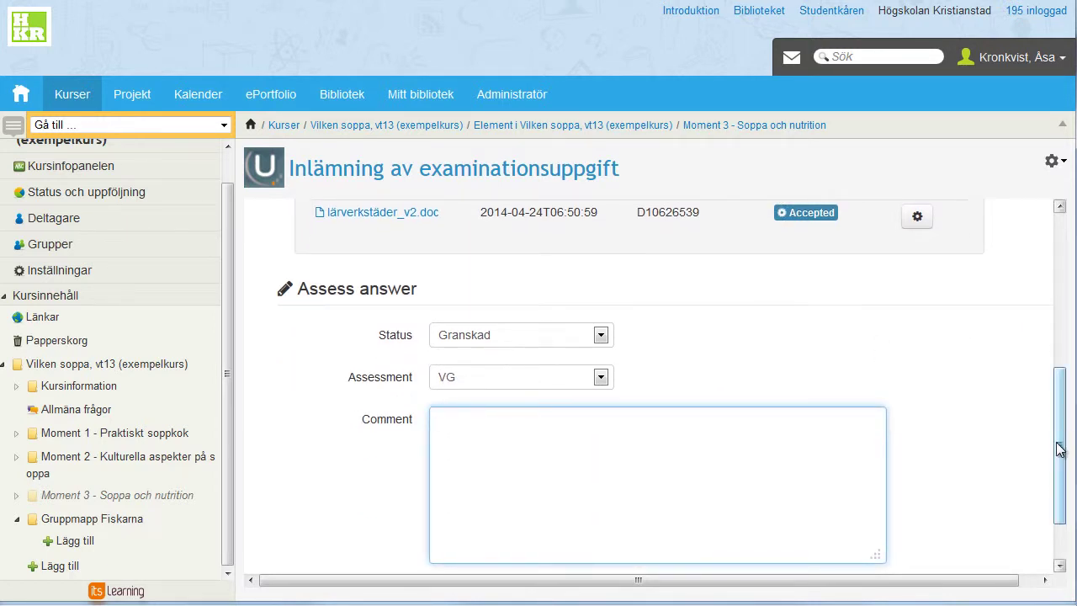
left_click_drag(1058, 445, 1052, 320)
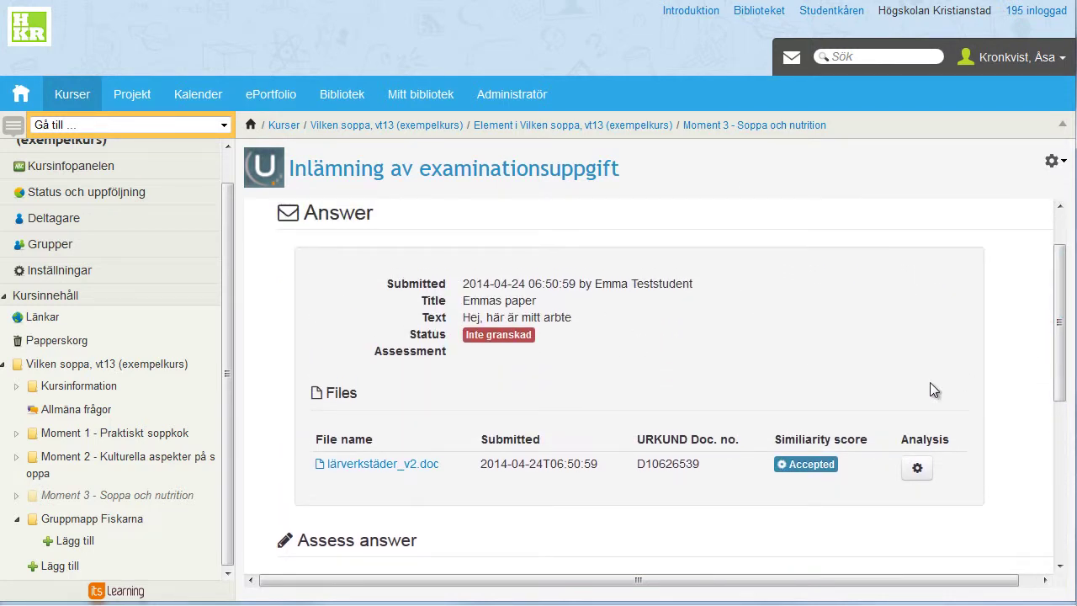